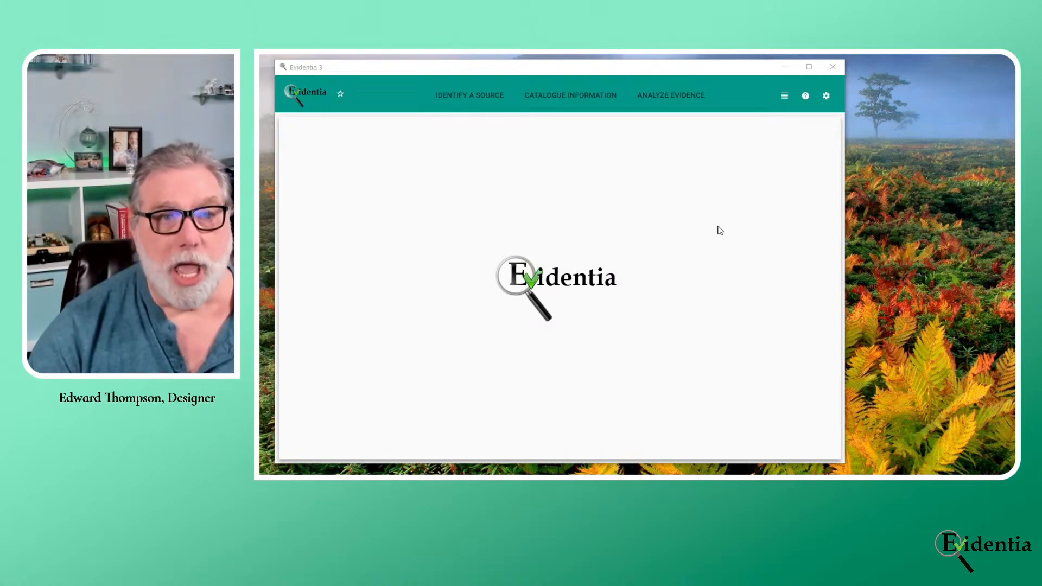
# Step: Open subject merging in the List Manager and filter the subjects by the first name of the duplicated person
pyautogui.click(784, 96)
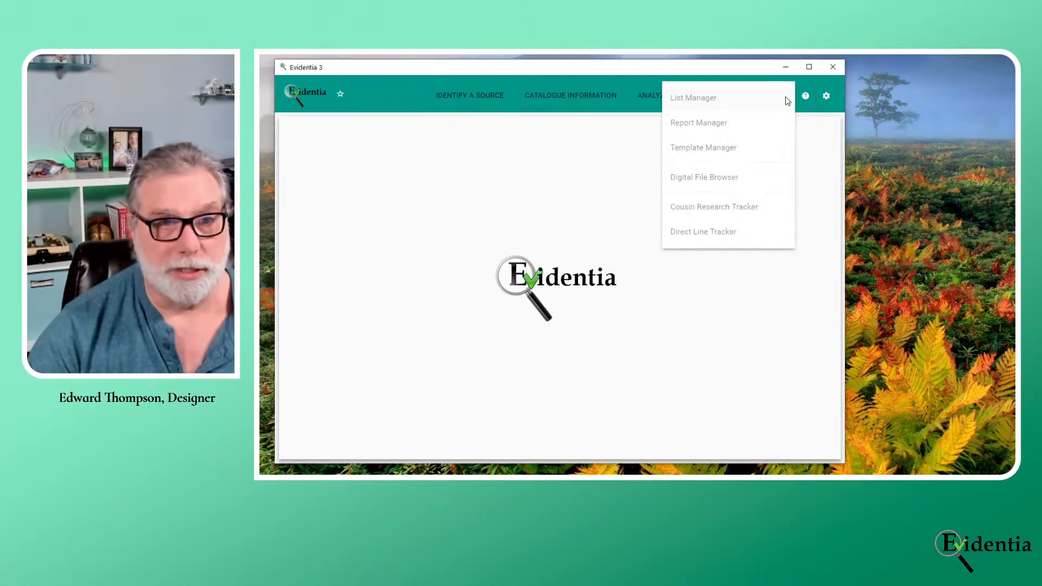
pyautogui.click(715, 97)
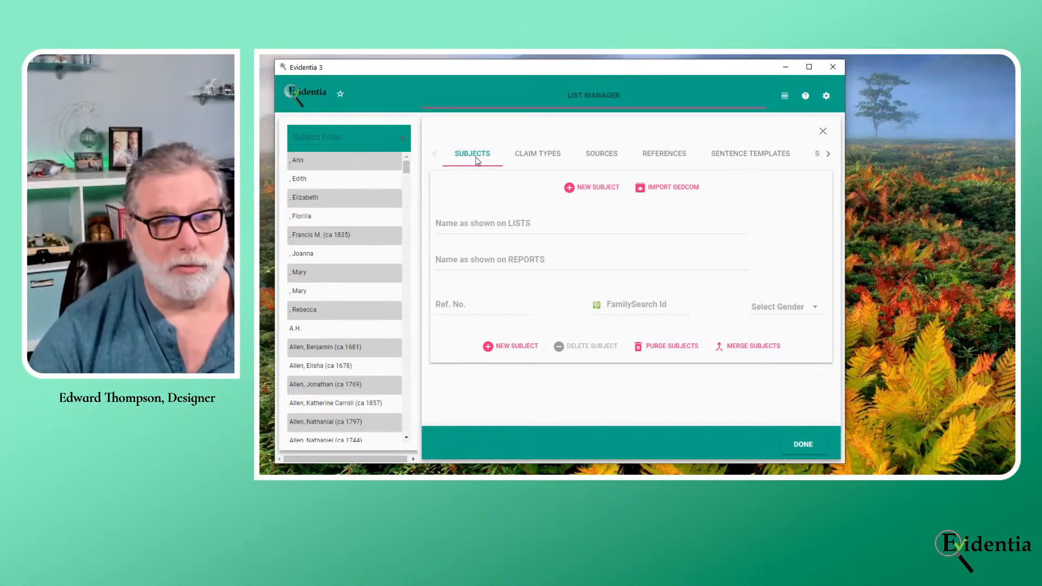
pyautogui.click(767, 347)
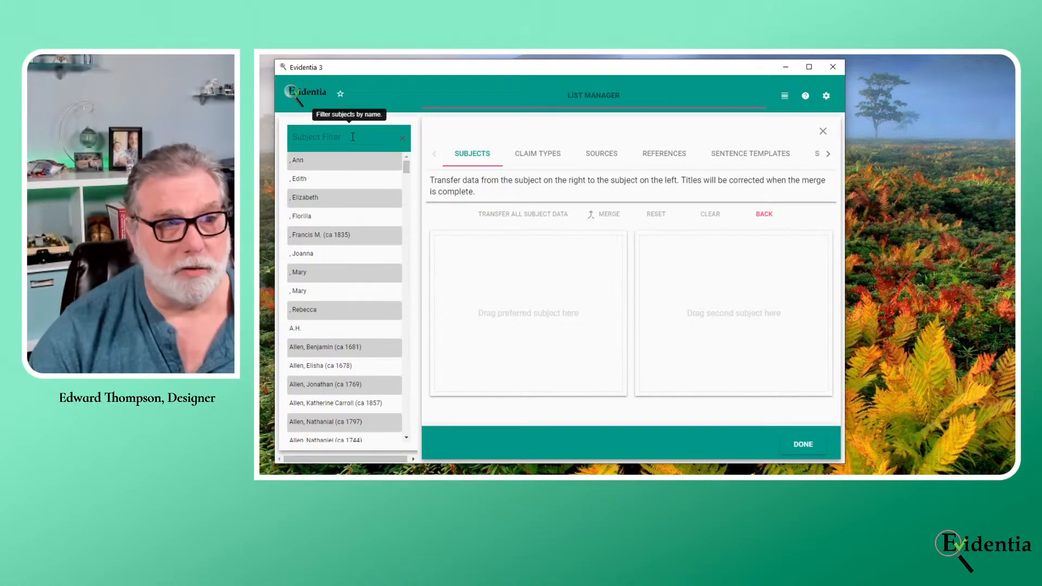
pyautogui.write('david')
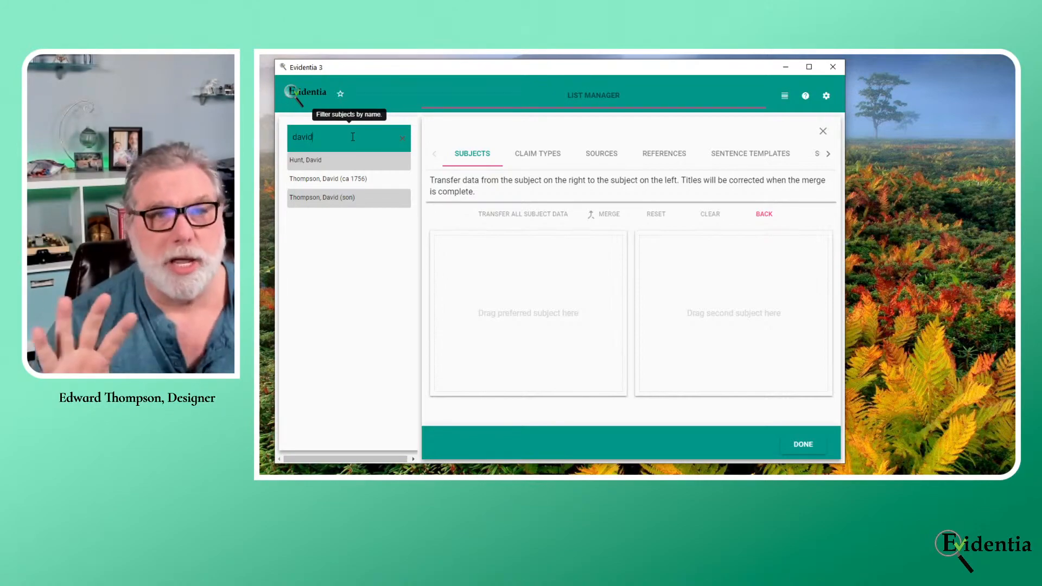
# Step: Load the "(son)" subject as the second subject and the "(ca 1756)" subject as the preferred subject for merging
pyautogui.click(361, 207)
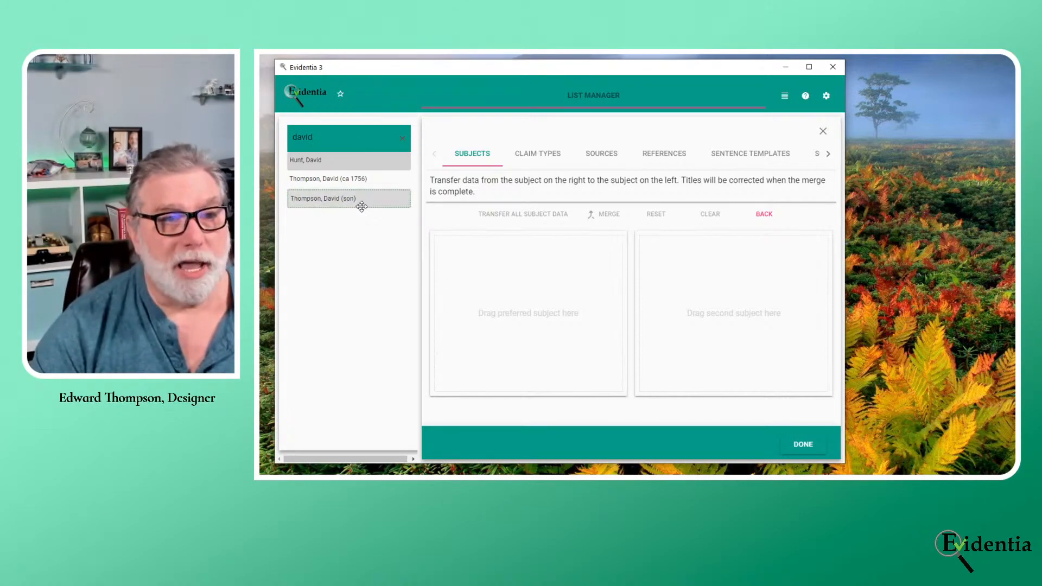
pyautogui.click(377, 184)
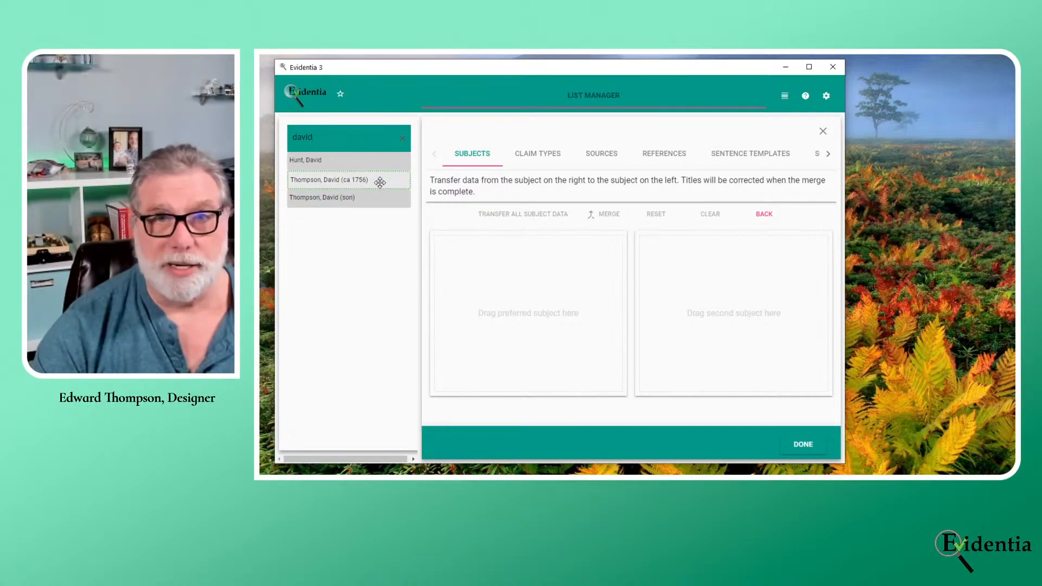
pyautogui.click(376, 197)
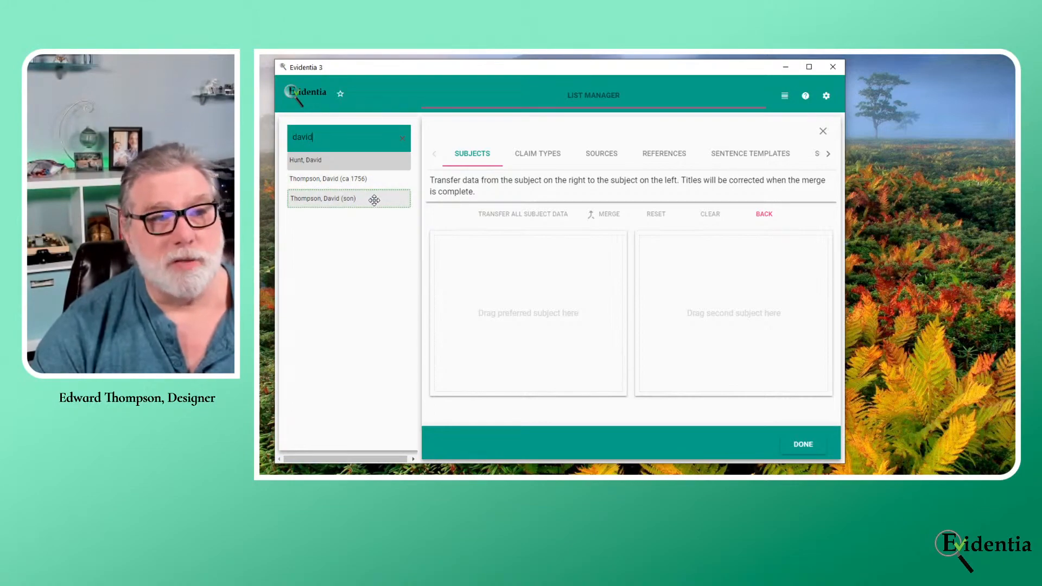
pyautogui.moveTo(374, 201); pyautogui.dragTo(756, 310)
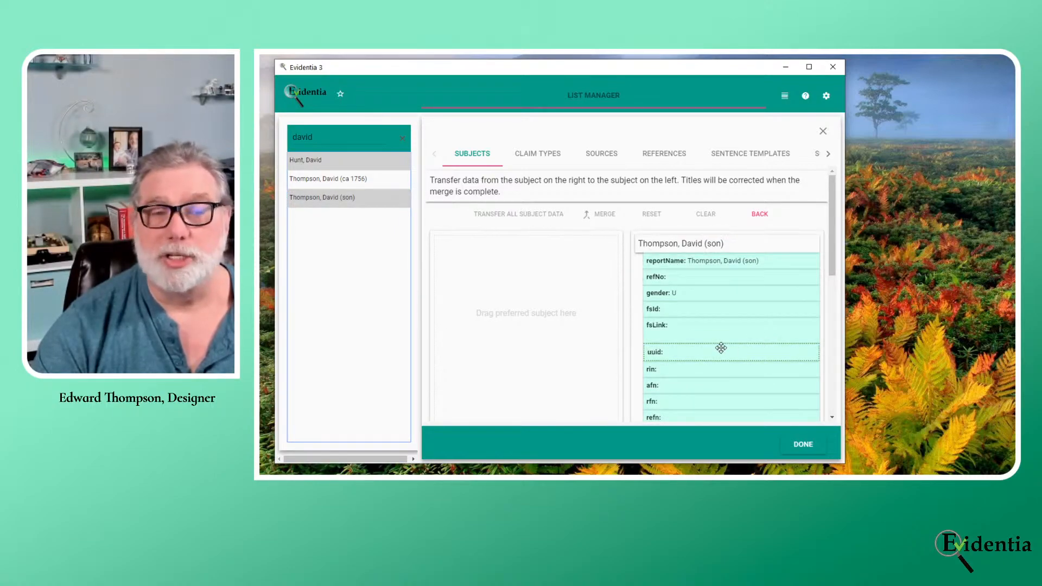
pyautogui.moveTo(353, 179); pyautogui.dragTo(516, 318)
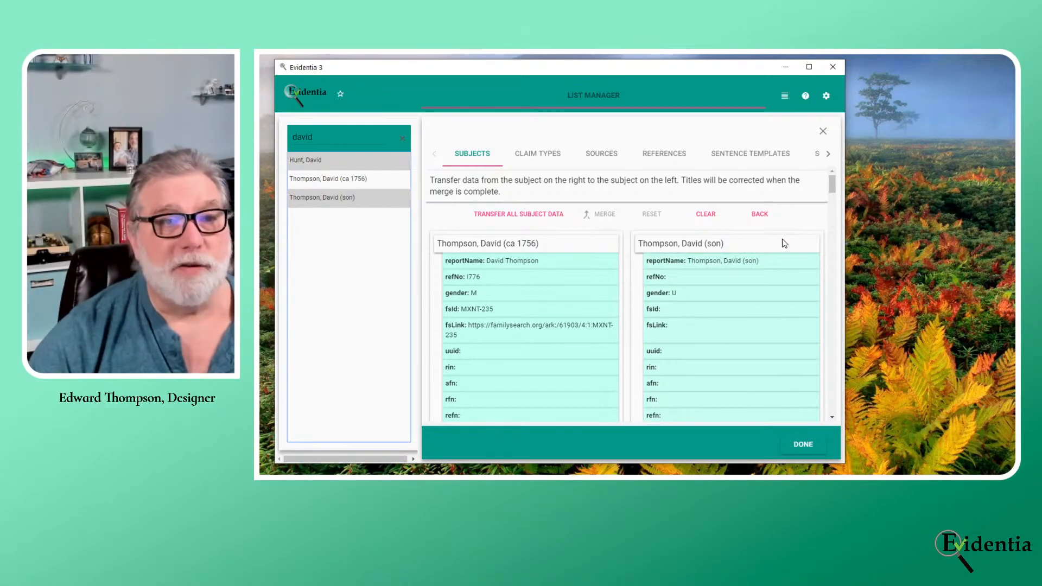
# Step: Transfer all subject data from the second subject to the preferred subject and check the transferred proofs
pyautogui.click(504, 220)
pyautogui.scroll(-3, 701, 341)
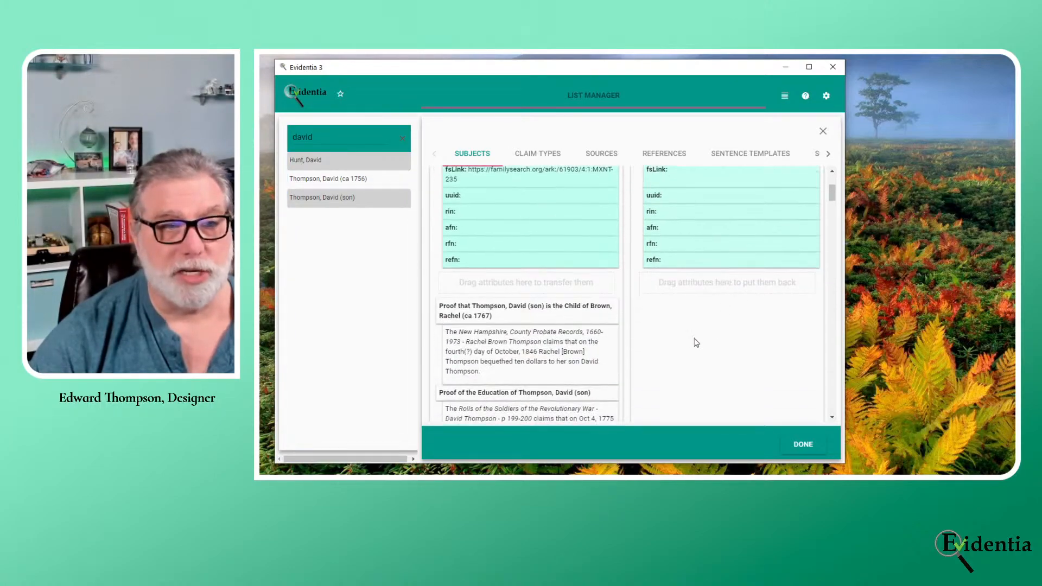
pyautogui.scroll(-4, 681, 349)
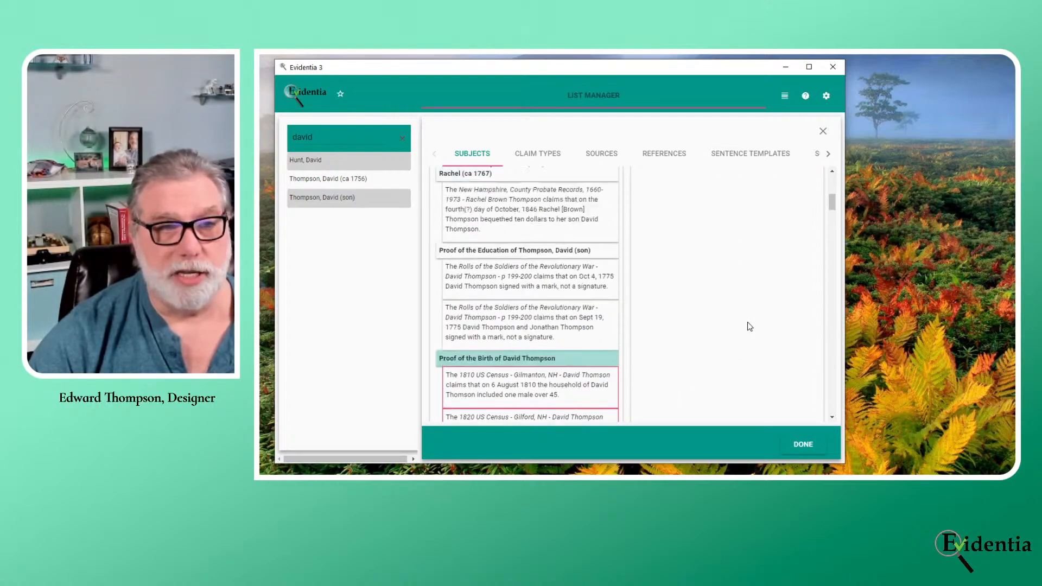
pyautogui.scroll(7, 747, 321)
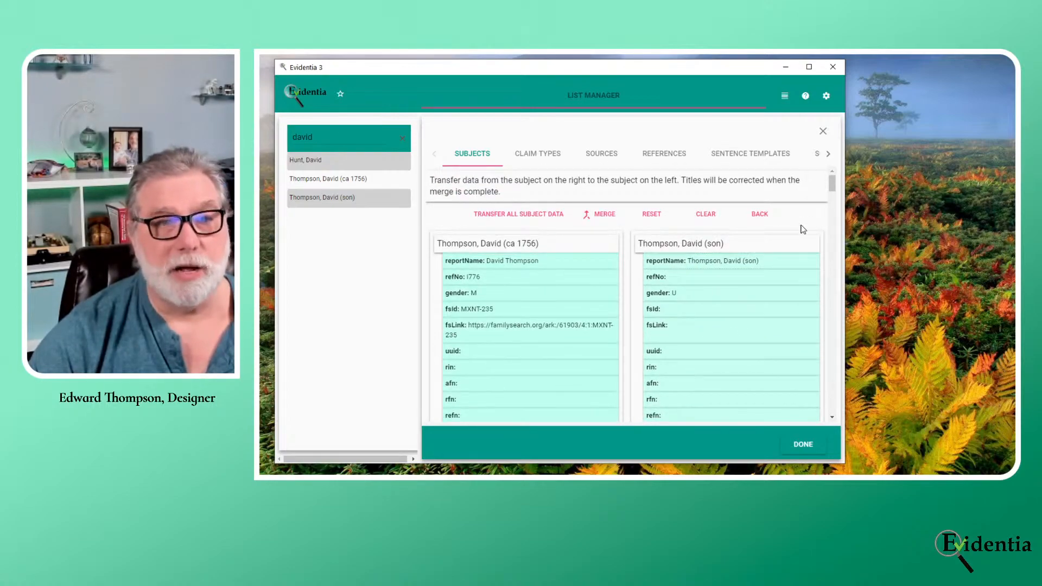
# Step: Clear the merge, then reload the "(ca 1756)" subject as preferred and the "(son)" subject as second
pyautogui.click(705, 216)
pyautogui.moveTo(361, 181); pyautogui.dragTo(525, 298)
pyautogui.moveTo(382, 198); pyautogui.dragTo(740, 365)
# Step: Transfer the 1810, 1820 and 1830 US Census birth claims from the second subject to the preferred subject's birth proof
pyautogui.scroll(-3, 802, 317)
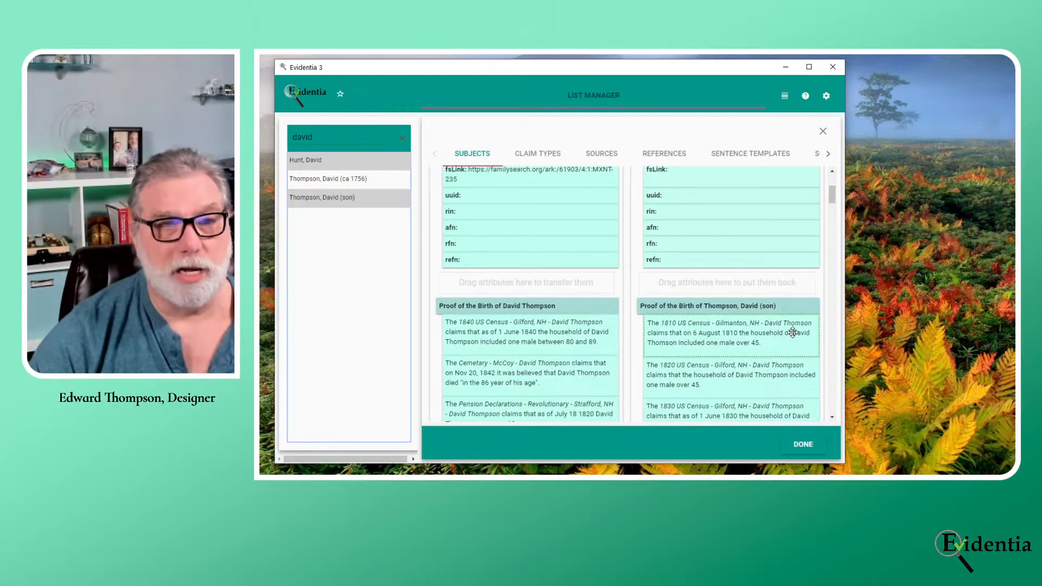
pyautogui.scroll(-1, 792, 332)
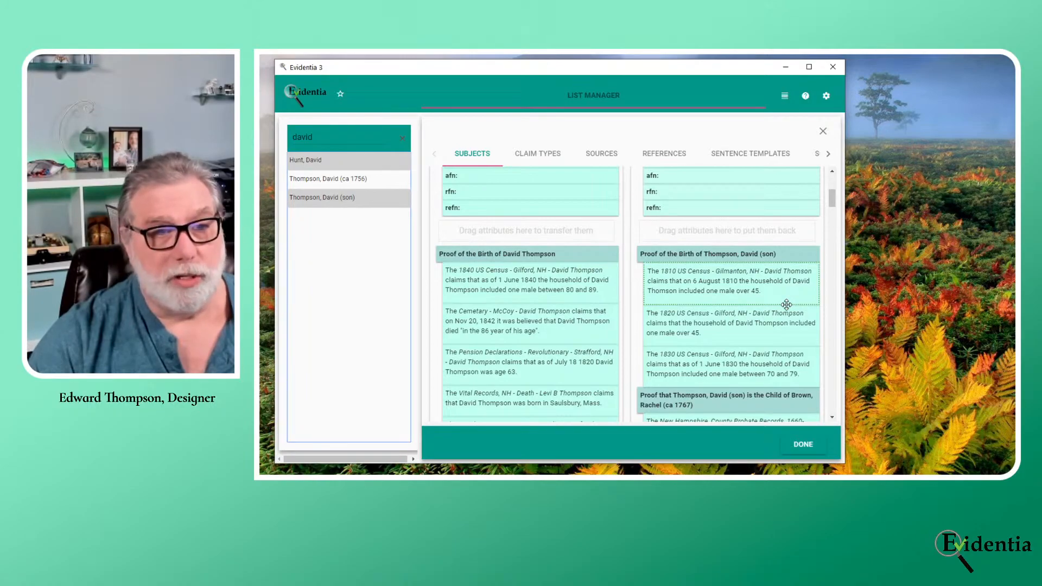
pyautogui.scroll(-1, 786, 305)
pyautogui.click(747, 232)
pyautogui.moveTo(746, 232); pyautogui.dragTo(522, 282)
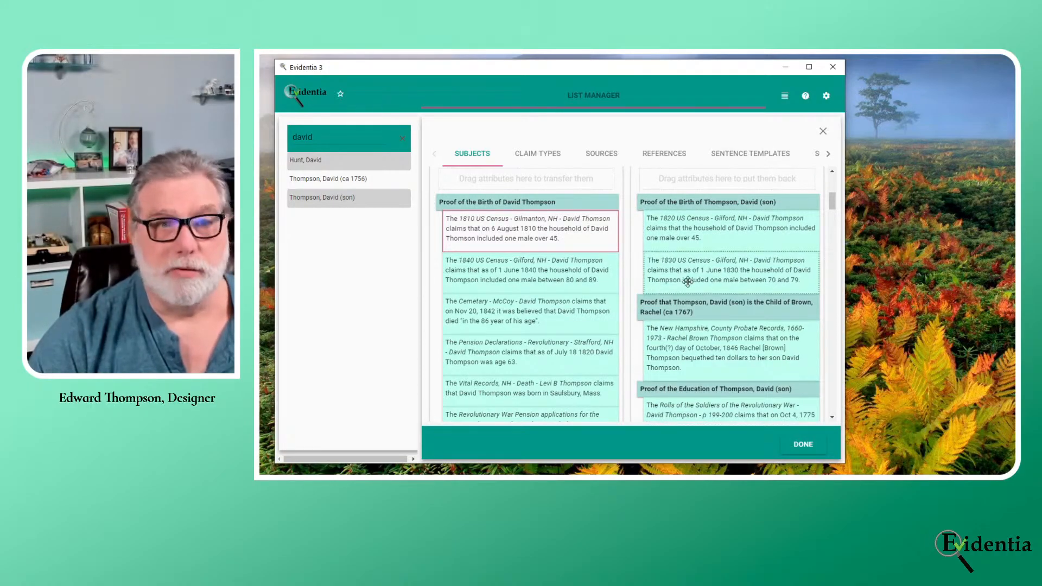
pyautogui.moveTo(750, 231); pyautogui.dragTo(529, 276)
pyautogui.moveTo(690, 233); pyautogui.dragTo(500, 307)
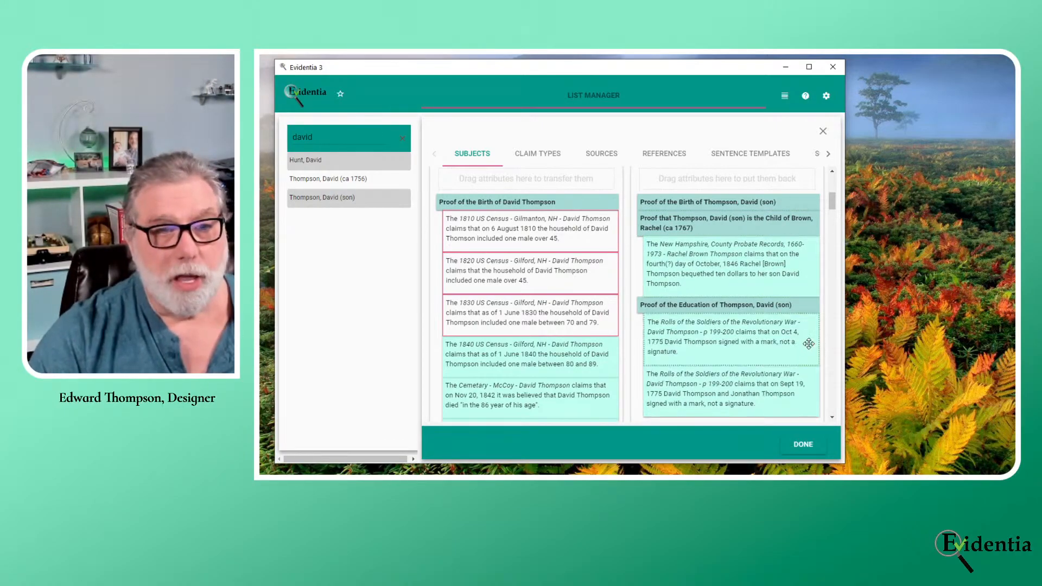
# Step: Transfer both Rolls of the Soldiers education claims, Oct 4 and Sept 19, 1775, from the second subject to the preferred subject
pyautogui.scroll(-1, 760, 339)
pyautogui.scroll(-1, 759, 337)
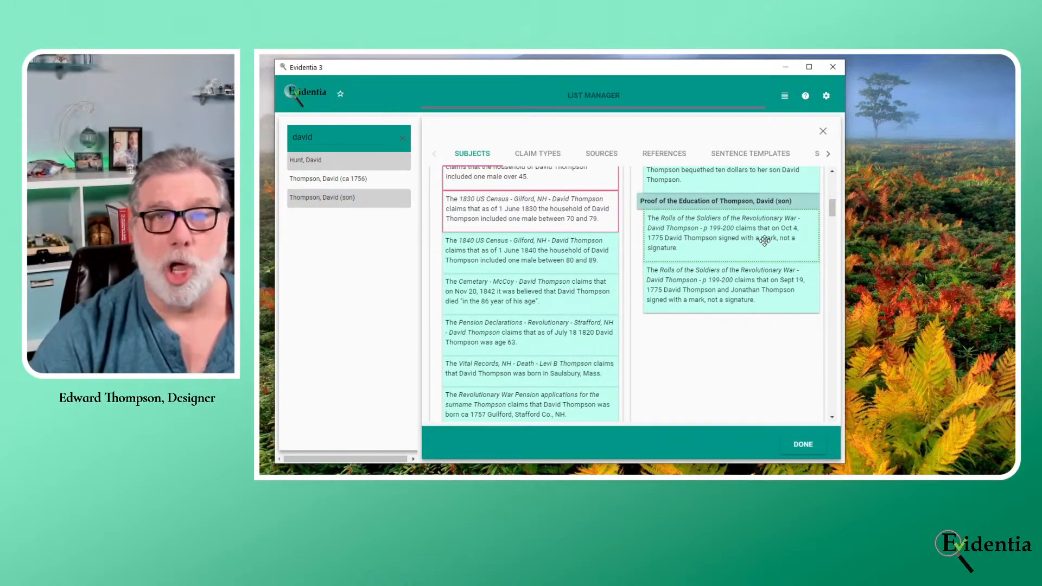
pyautogui.moveTo(765, 241); pyautogui.dragTo(517, 271)
pyautogui.scroll(2, 737, 304)
pyautogui.moveTo(728, 292); pyautogui.dragTo(534, 369)
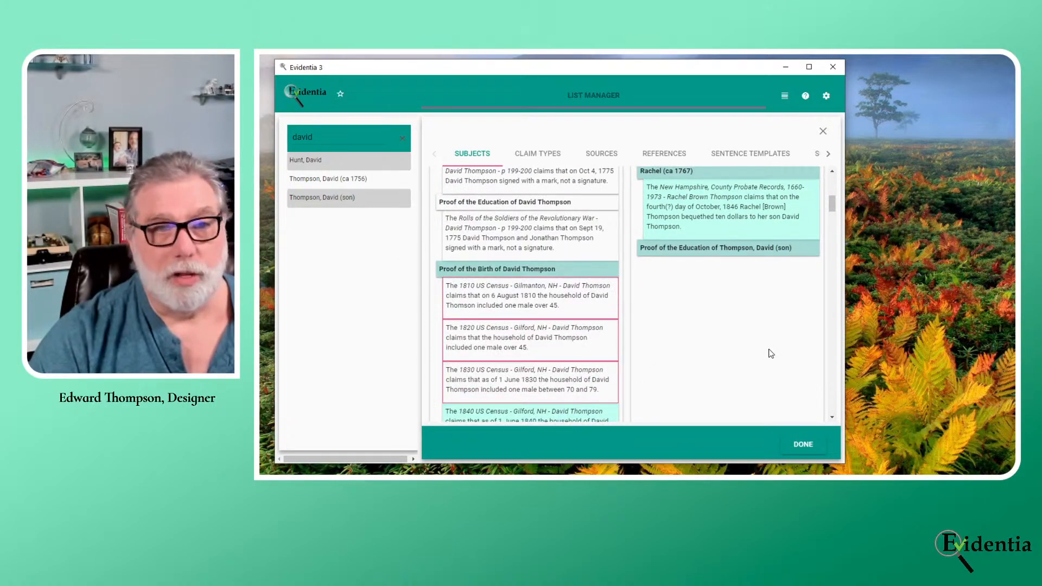
pyautogui.scroll(5, 571, 307)
pyautogui.scroll(-5, 571, 307)
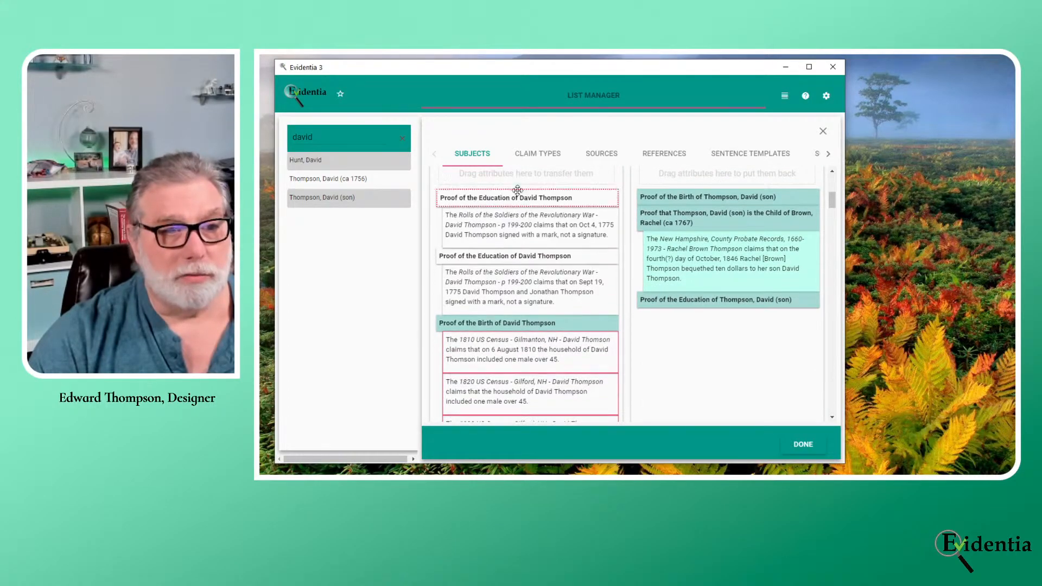
pyautogui.scroll(-3, 686, 376)
pyautogui.scroll(8, 686, 376)
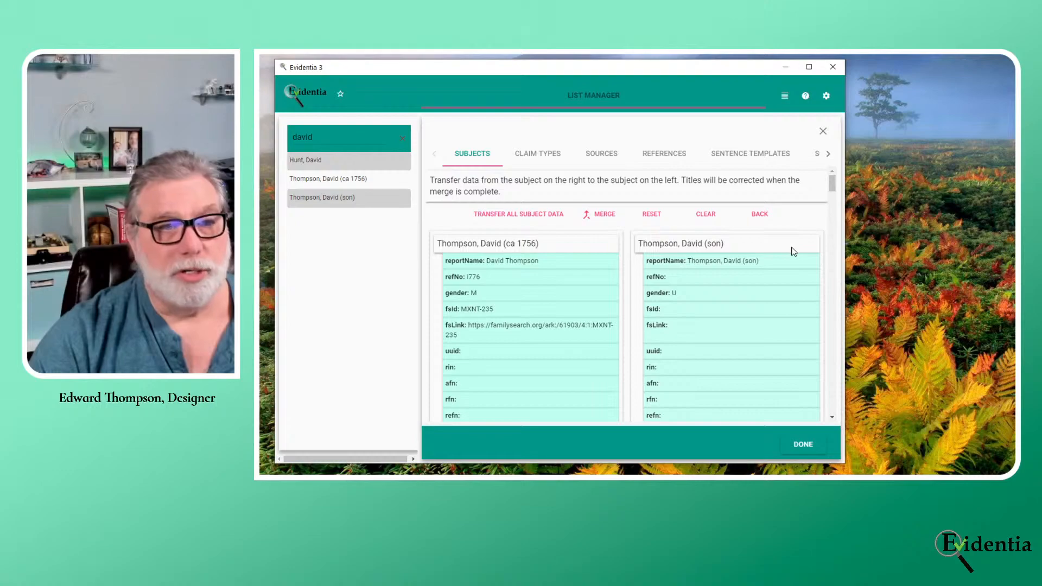
# Step: Merge the transferred claims into the preferred subject, keeping the second subject with its child-of proof, and accept the confirmation
pyautogui.click(606, 216)
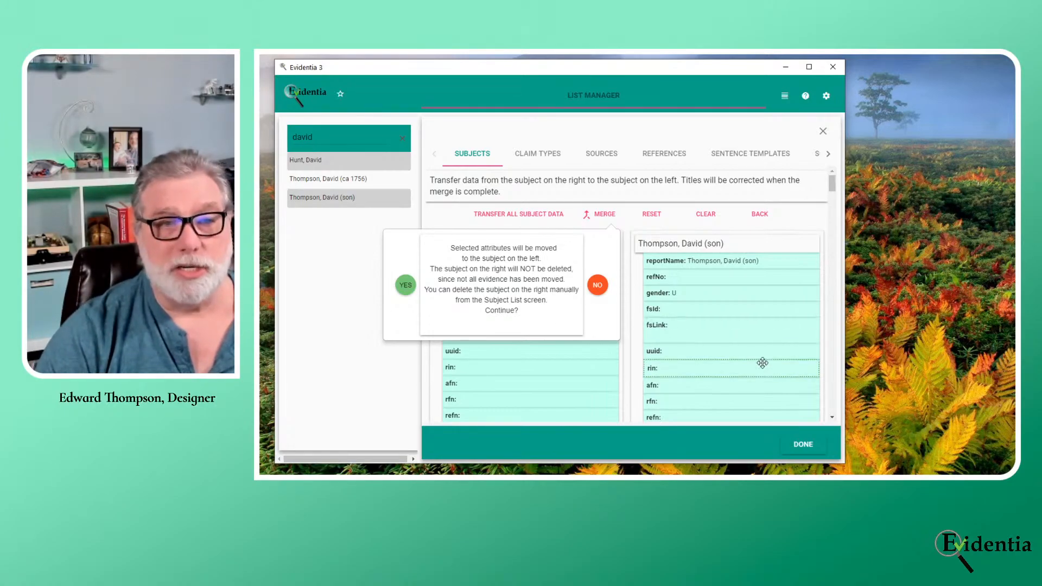
pyautogui.scroll(-3, 765, 363)
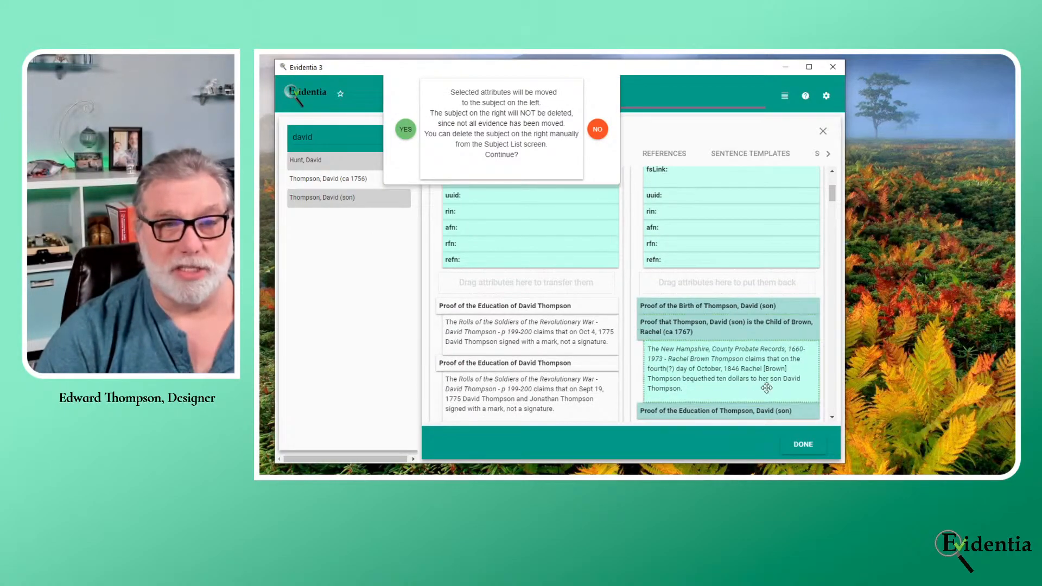
pyautogui.scroll(-2, 788, 389)
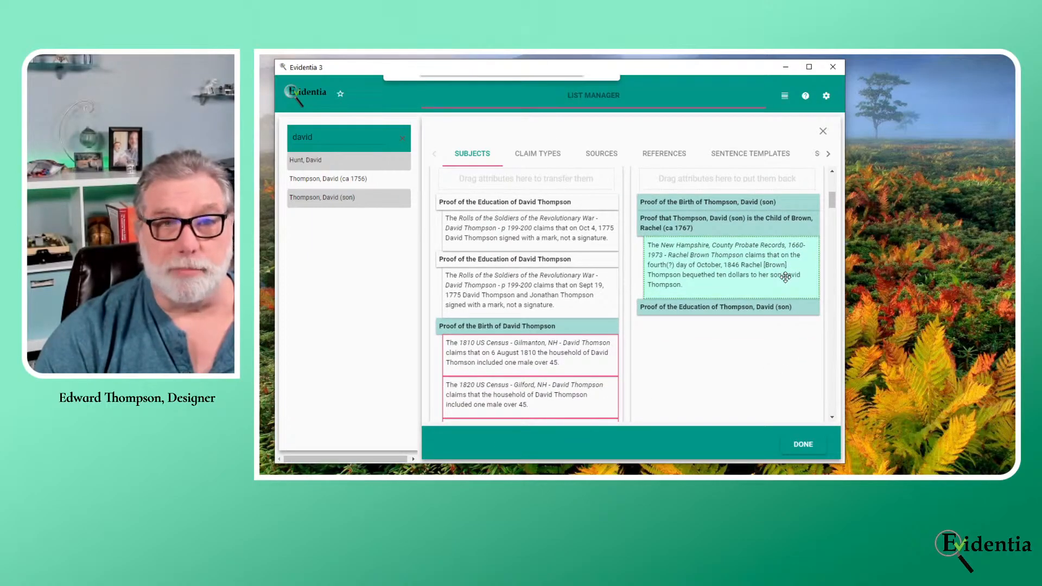
pyautogui.scroll(5, 782, 282)
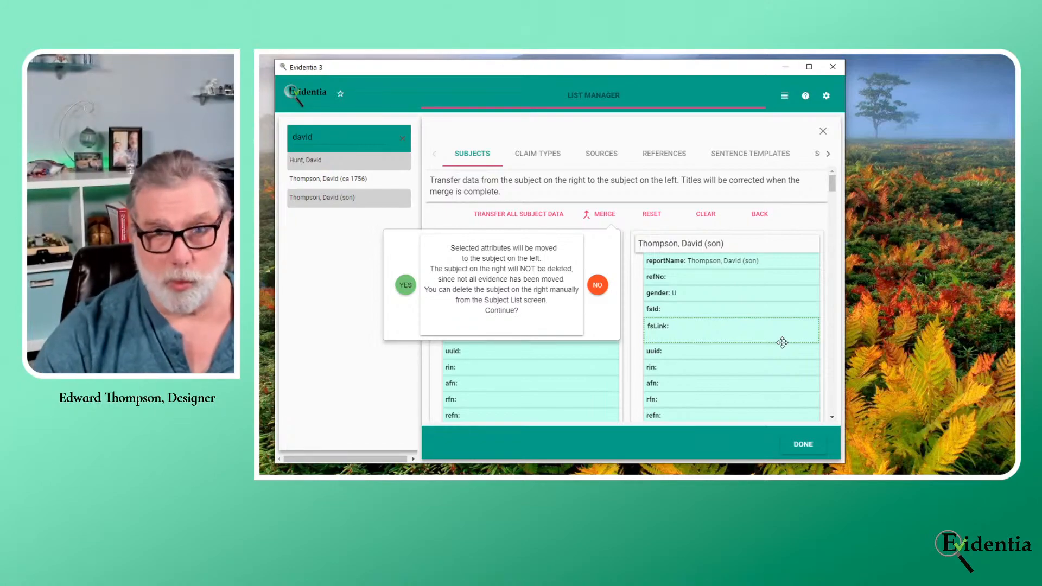
pyautogui.click(409, 288)
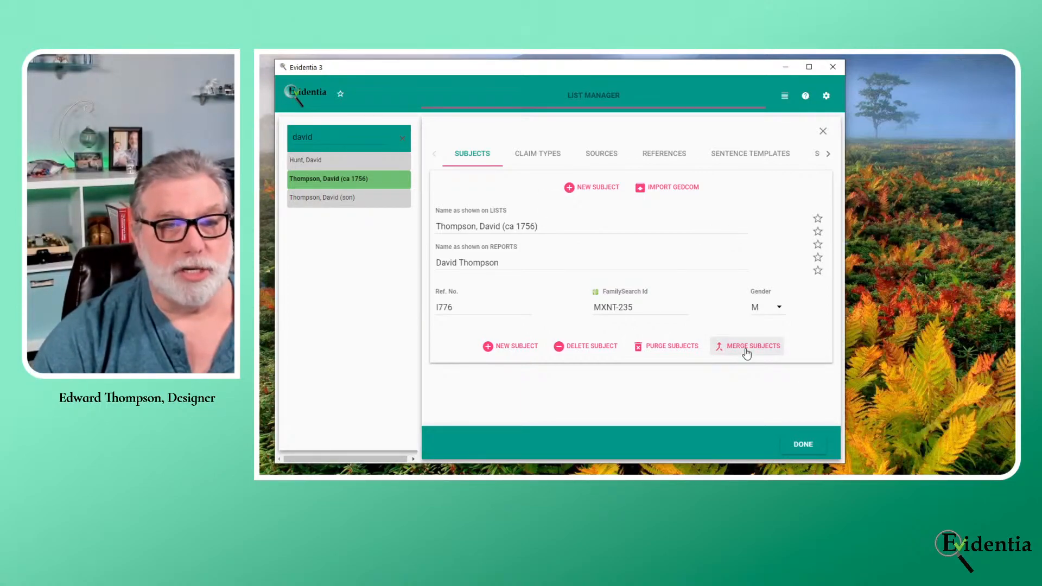
# Step: Reload the "(ca 1756)" subject as the preferred merge subject and review its birth, burial and death proofs
pyautogui.click(748, 352)
pyautogui.moveTo(350, 182); pyautogui.dragTo(530, 292)
pyautogui.scroll(-5, 578, 332)
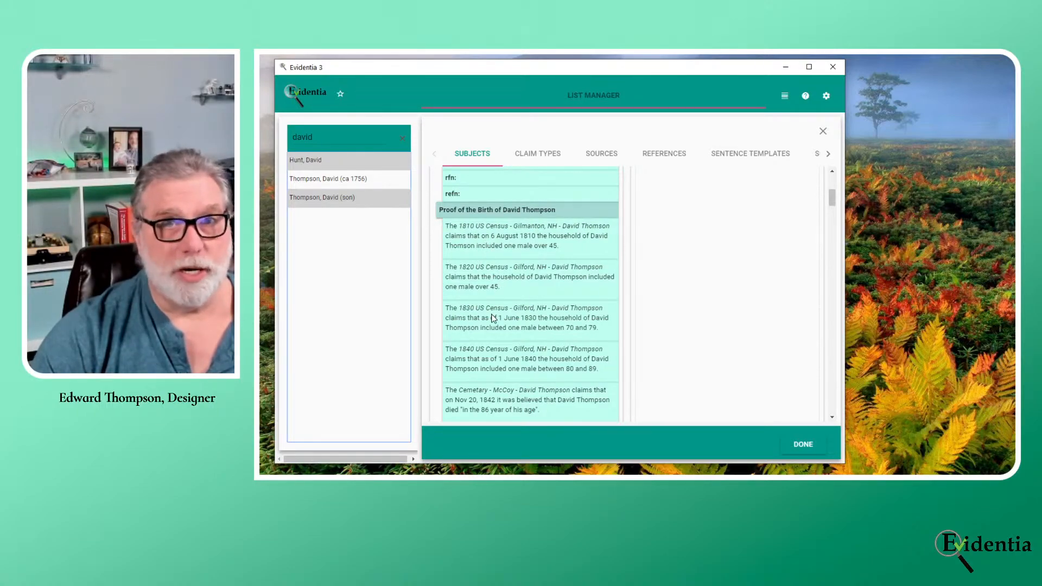
pyautogui.scroll(-5, 505, 317)
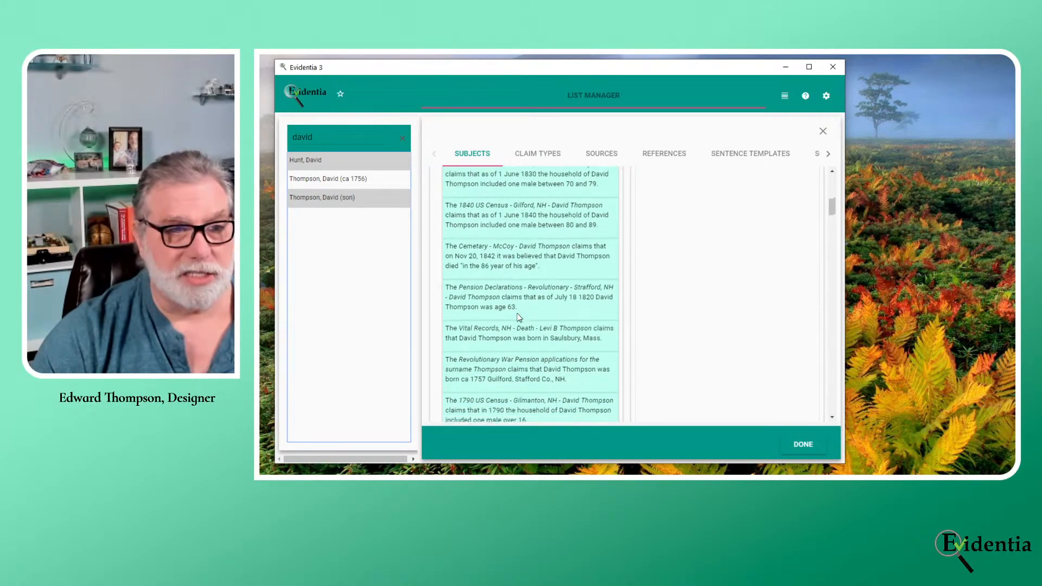
pyautogui.scroll(-1, 520, 319)
pyautogui.scroll(-1, 575, 326)
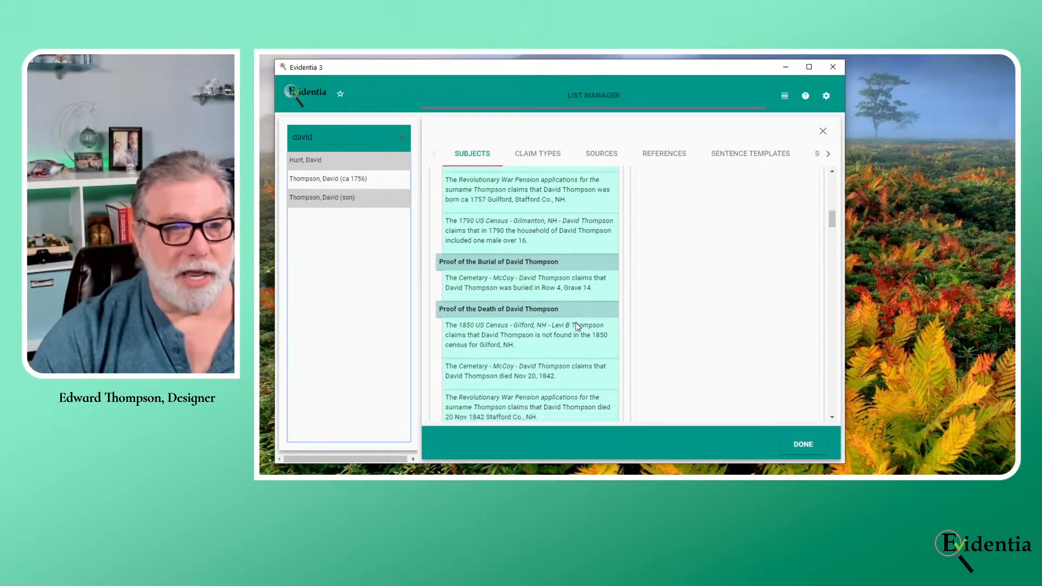
pyautogui.scroll(-4, 513, 256)
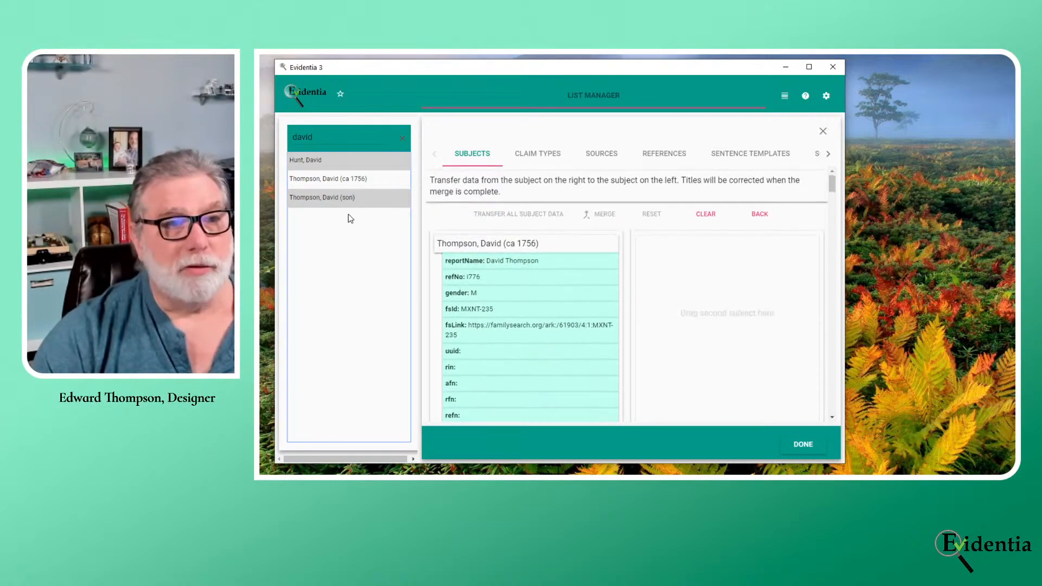
# Step: Check the census claims under the preferred subject's birth proof, then return from merging to the subject details
pyautogui.moveTo(349, 198); pyautogui.dragTo(340, 260)
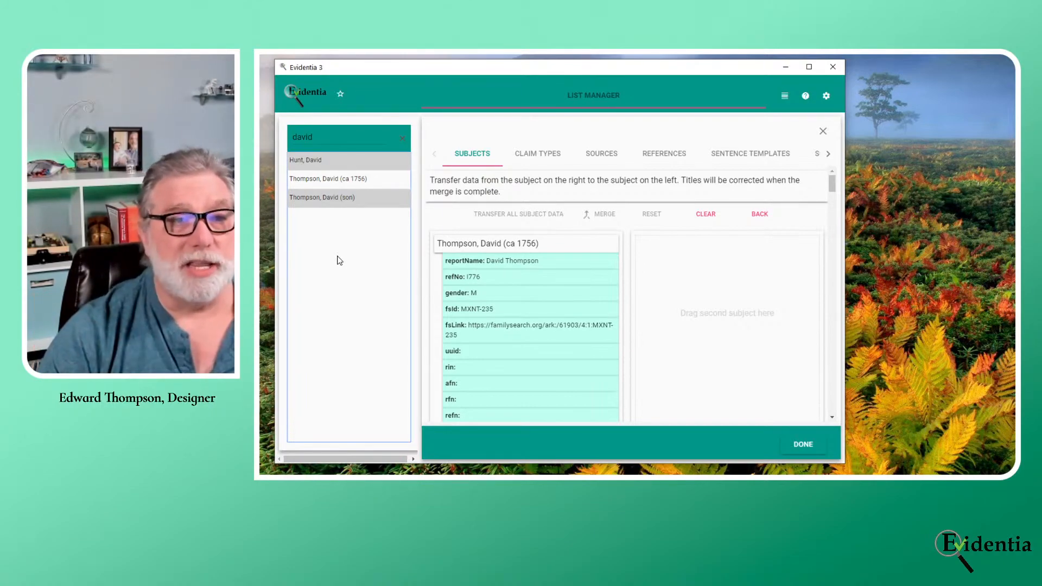
pyautogui.scroll(-2, 519, 295)
pyautogui.scroll(-2, 537, 273)
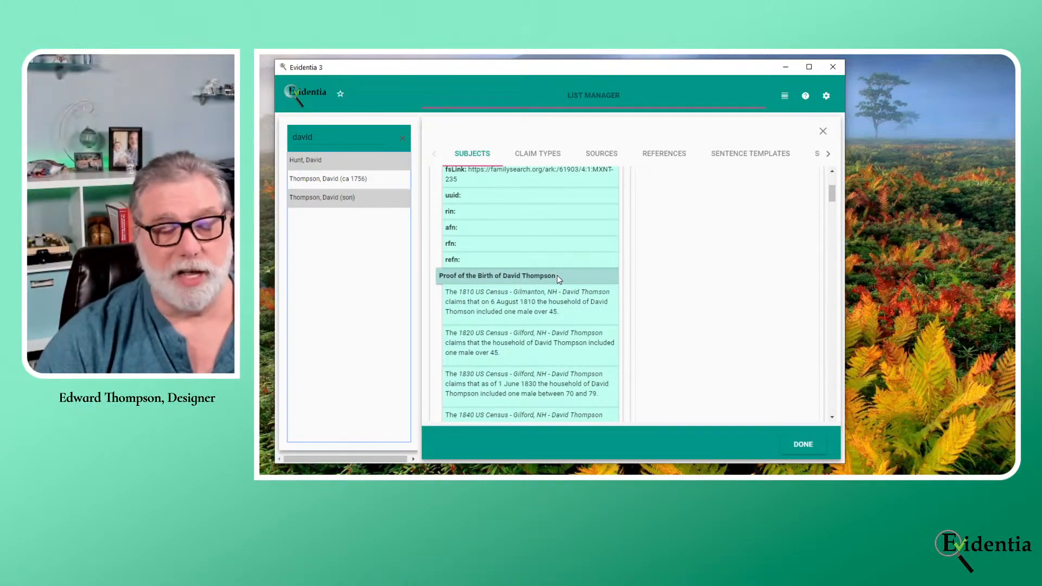
pyautogui.scroll(-2, 551, 291)
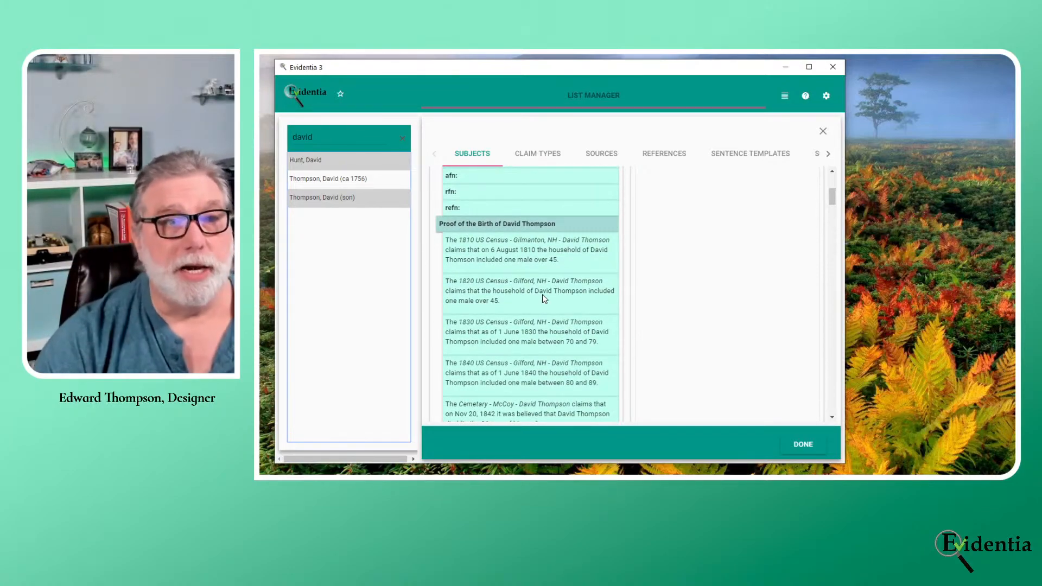
pyautogui.click(722, 300)
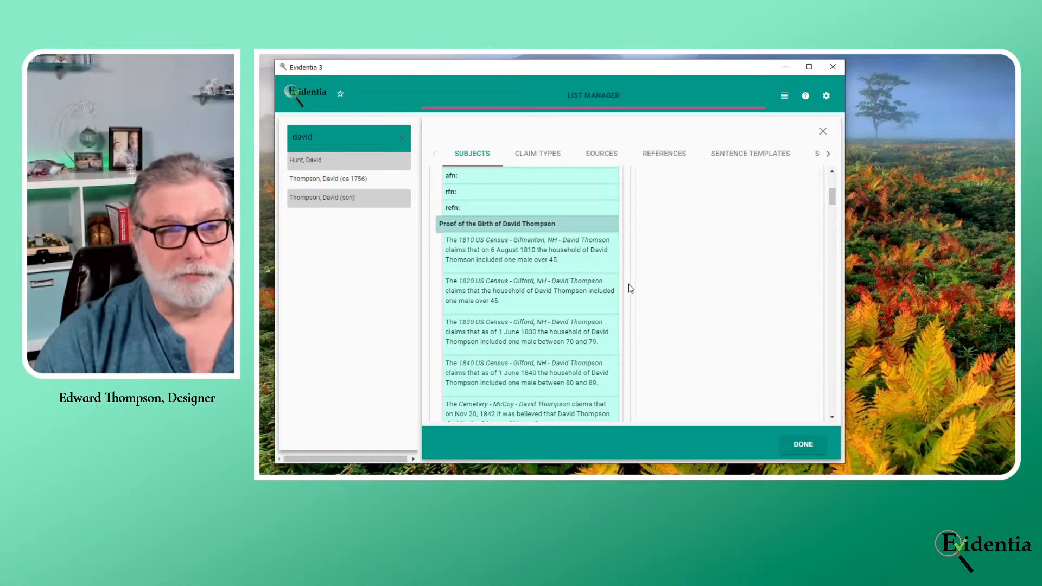
pyautogui.click(480, 161)
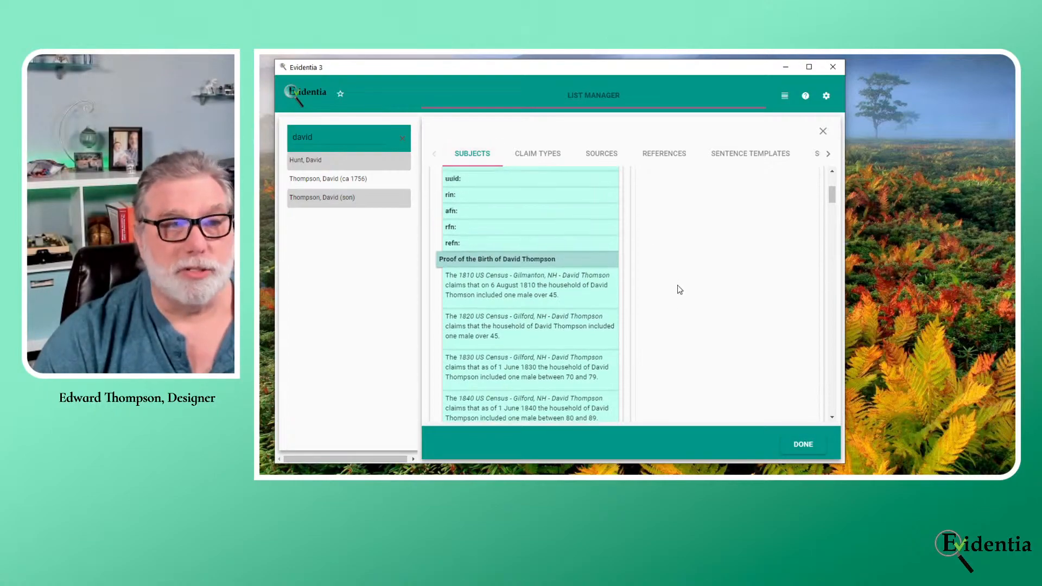
pyautogui.click(761, 215)
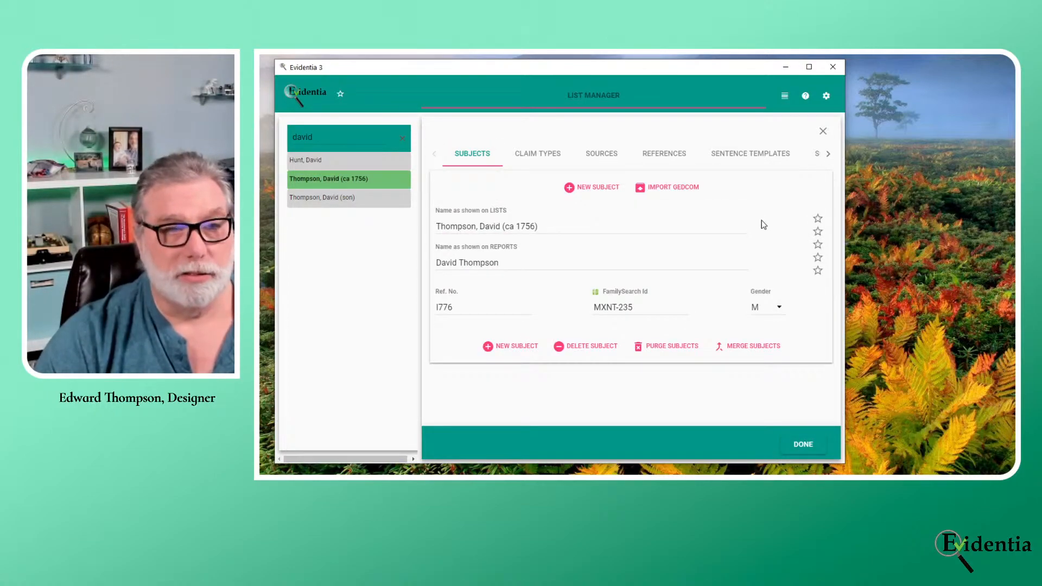
# Step: Create a new placeholder subject, entering the same surname and given name followed by "- DUMMY" as its list name
pyautogui.click(522, 354)
pyautogui.click(492, 223)
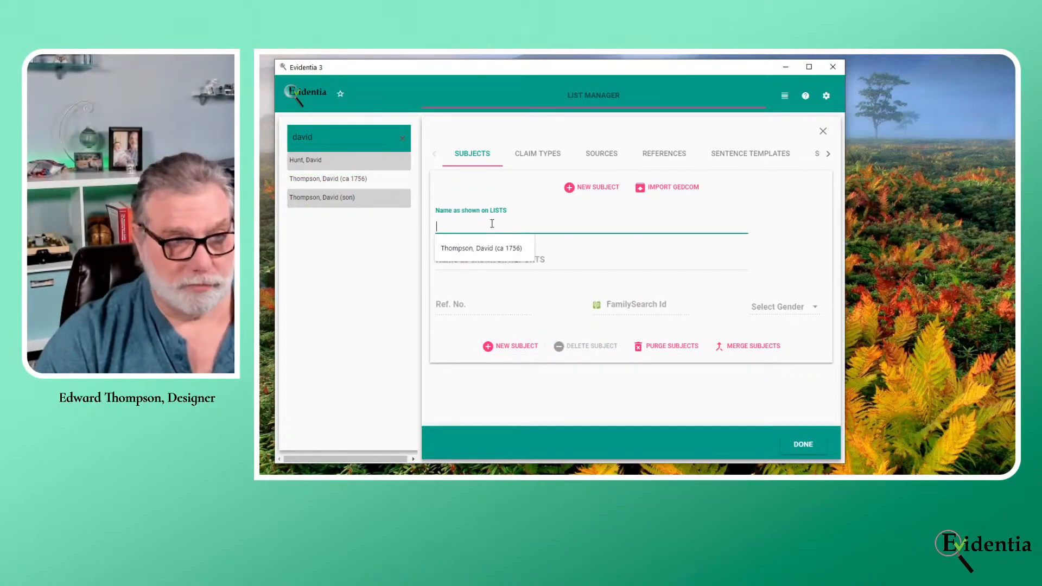
pyautogui.write('Thom')
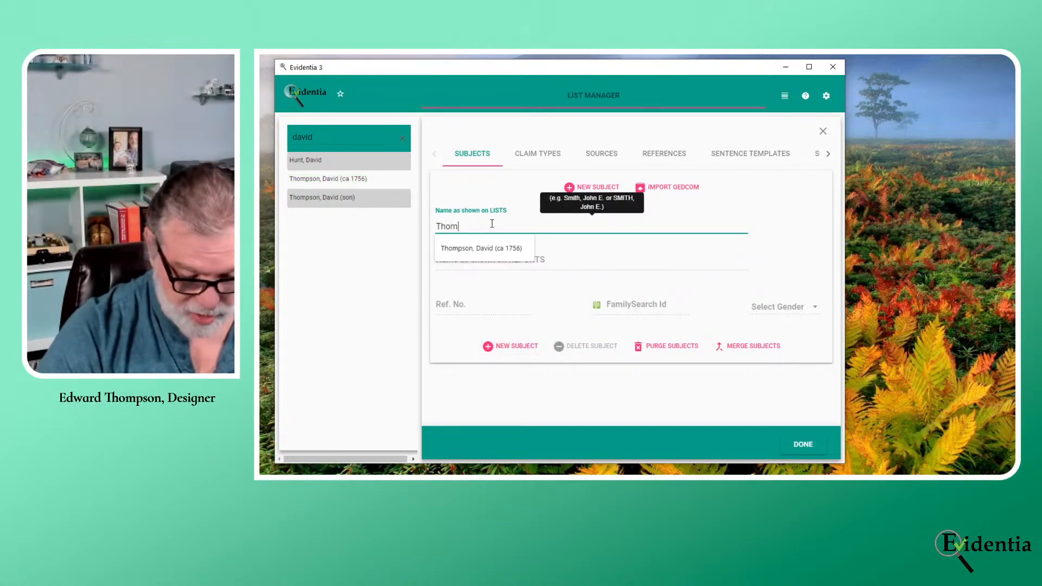
pyautogui.write('pson, David - DUMMY')
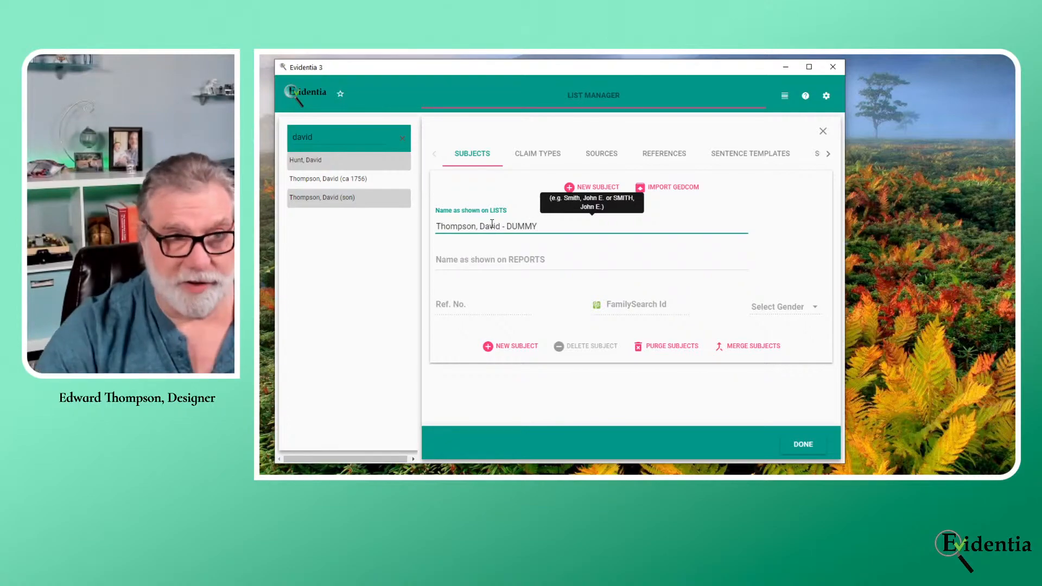
# Step: Set up a subject merge with the "- DUMMY" subject as preferred and the "(ca 1756)" subject as second
pyautogui.click(749, 349)
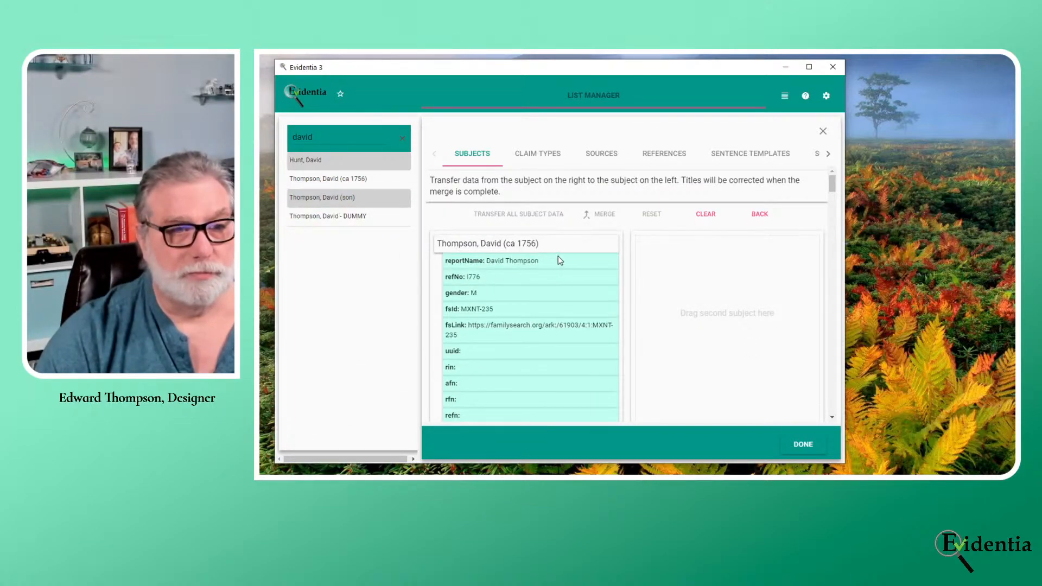
pyautogui.click(705, 215)
pyautogui.moveTo(358, 182); pyautogui.dragTo(756, 295)
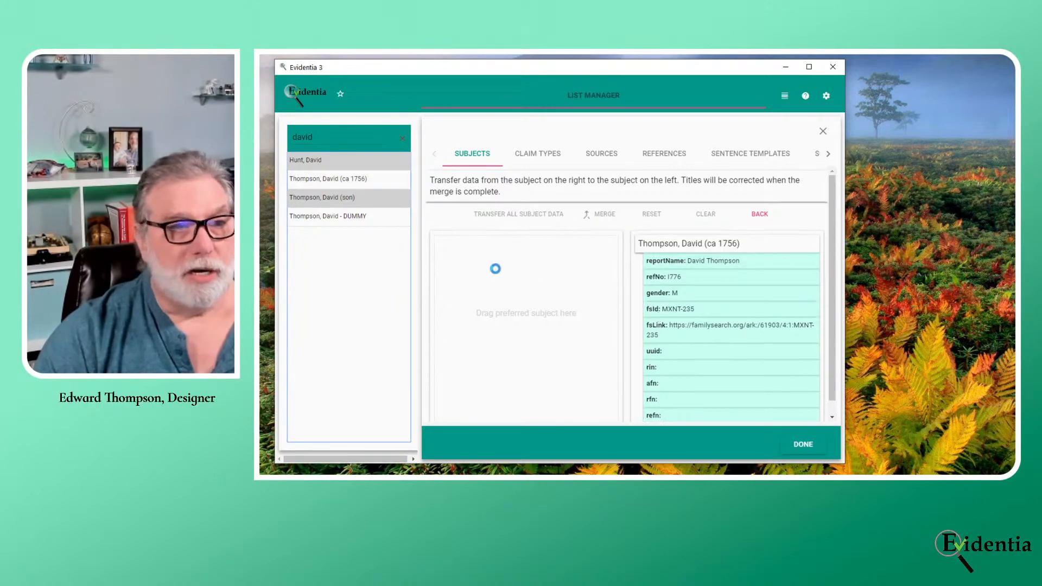
pyautogui.moveTo(391, 218); pyautogui.dragTo(597, 331)
# Step: Transfer the 1810 US Census - Gilmanton, NH birth claim to the "- DUMMY" subject and merge, accepting the confirmation
pyautogui.scroll(-1, 759, 320)
pyautogui.scroll(-3, 759, 320)
pyautogui.moveTo(738, 293); pyautogui.dragTo(507, 356)
pyautogui.scroll(5, 518, 380)
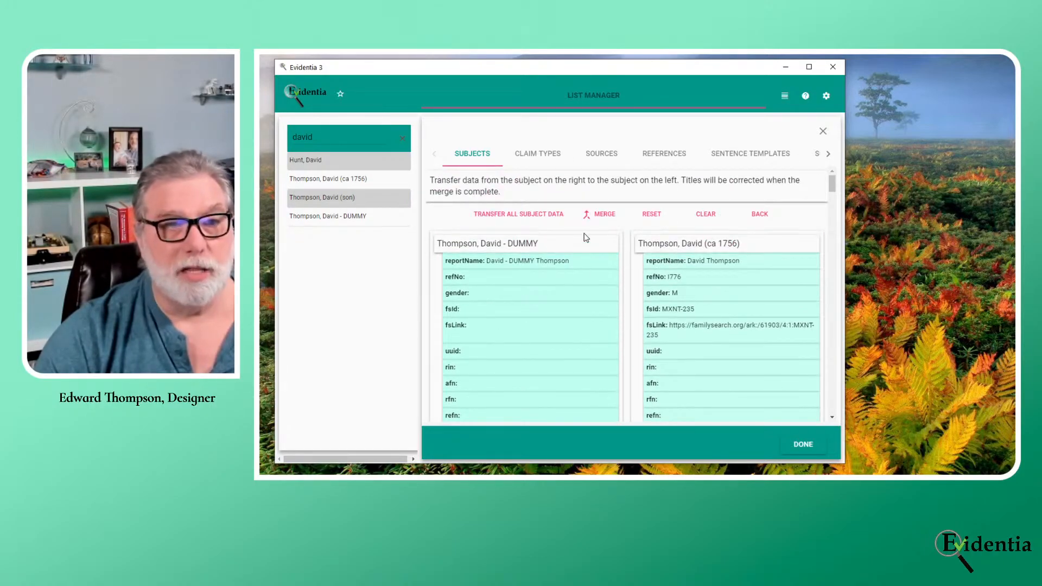
pyautogui.click(603, 215)
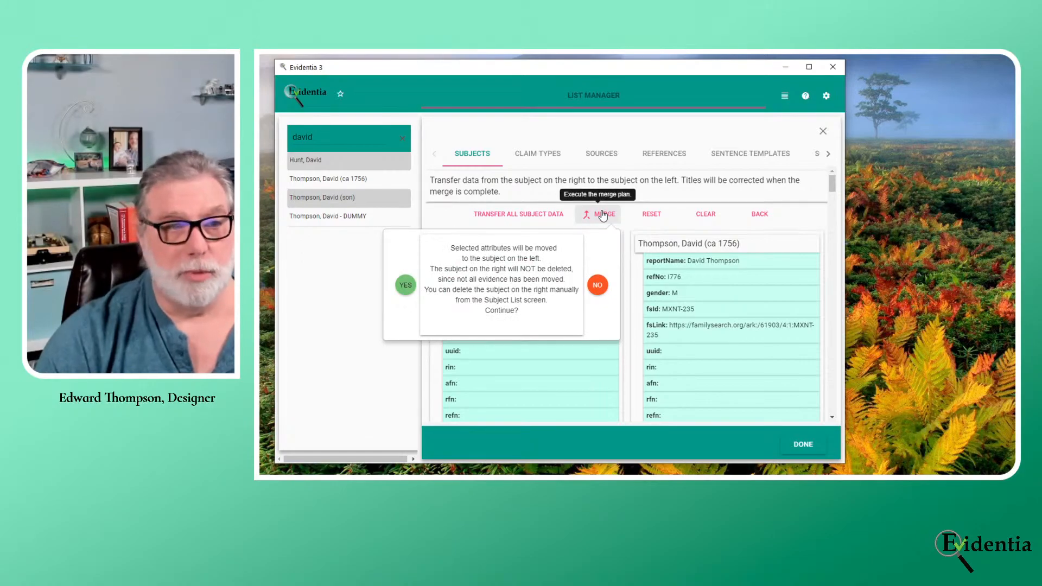
pyautogui.click(406, 285)
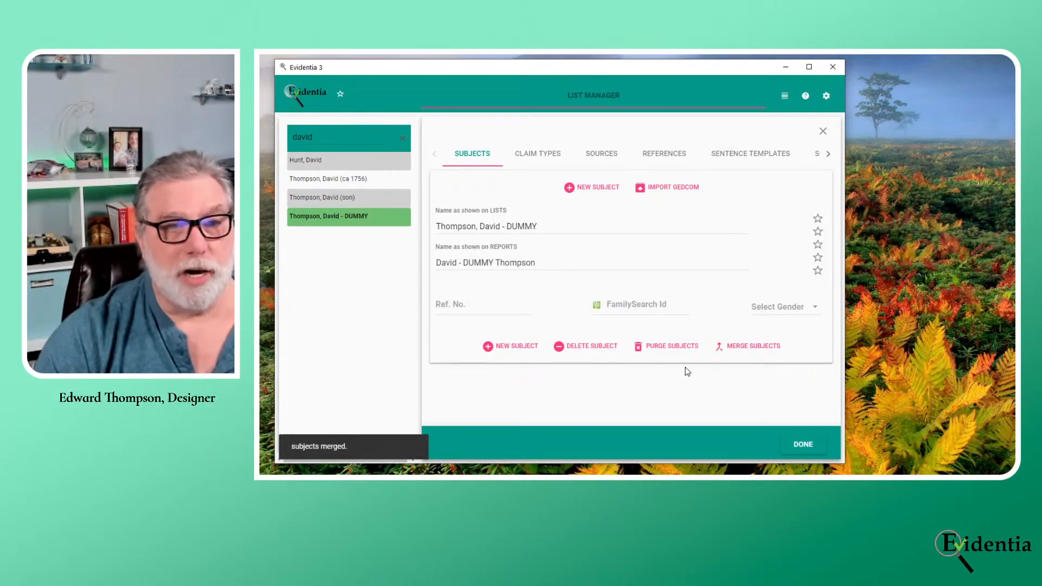
# Step: Reload the "- DUMMY" subject as the preferred merge subject and review the claim under its birth proof
pyautogui.click(746, 346)
pyautogui.moveTo(336, 217); pyautogui.dragTo(515, 304)
pyautogui.scroll(-2, 581, 352)
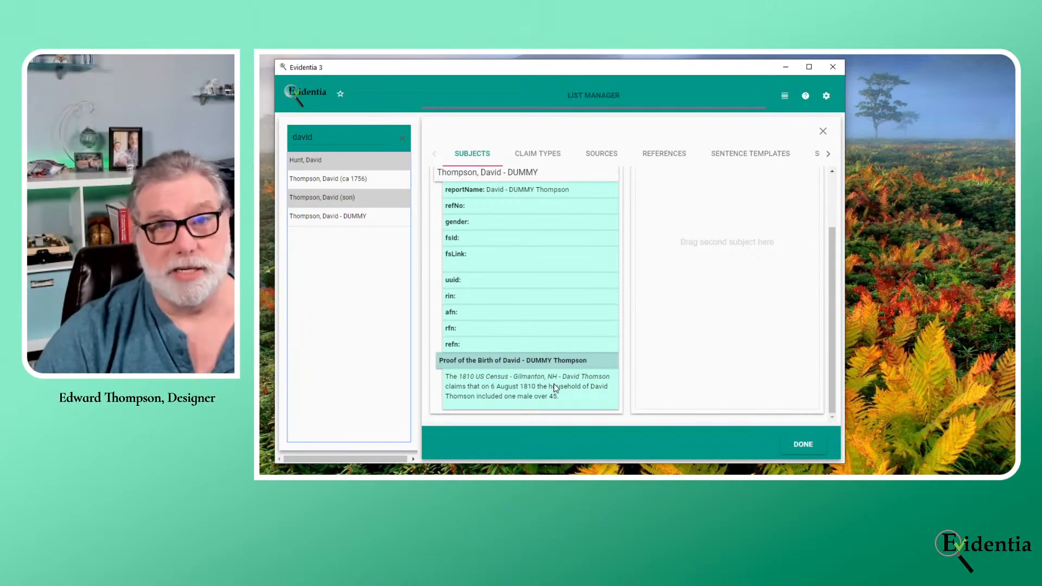
pyautogui.scroll(3, 570, 315)
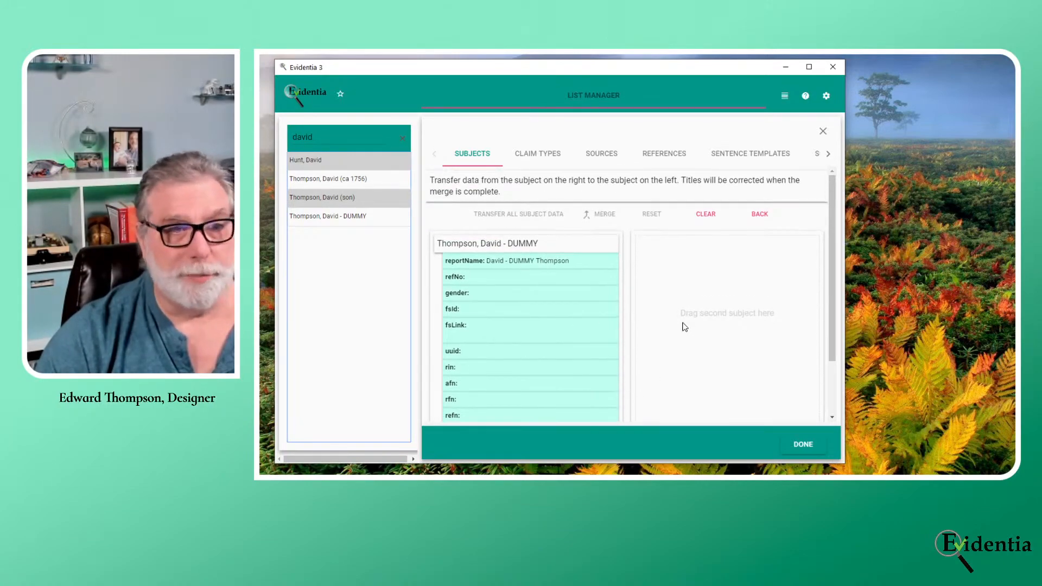
pyautogui.scroll(-1, 686, 326)
pyautogui.scroll(-1, 685, 326)
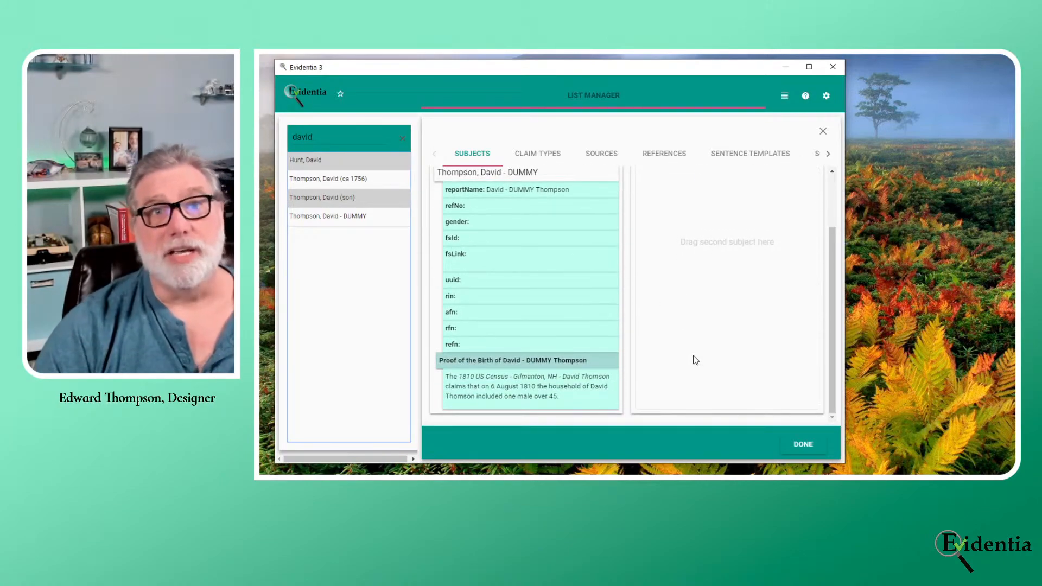